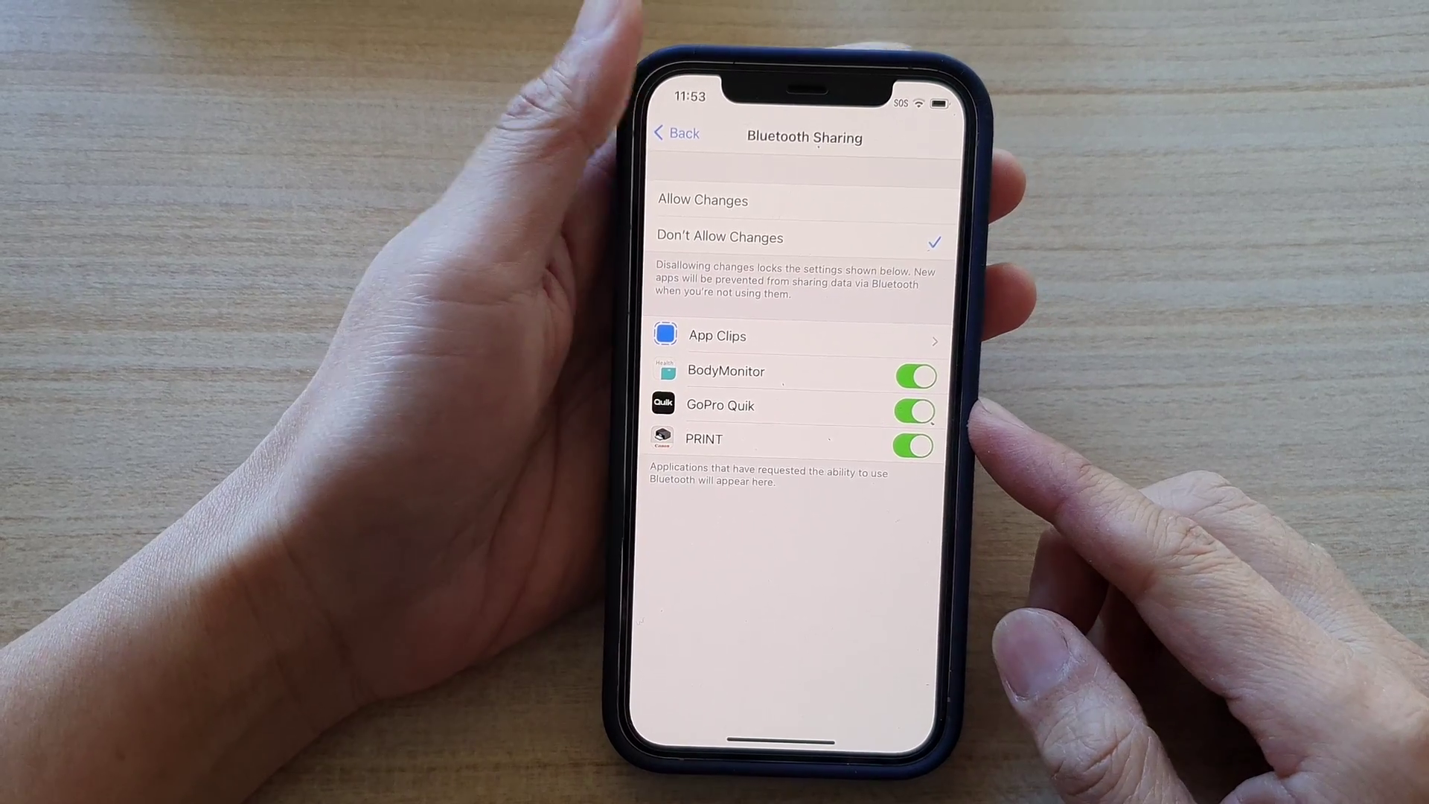
- Back out from Bluetooth Sharing through Content & Privacy Restrictions and Screen Time to Settings
left_click(677, 133)
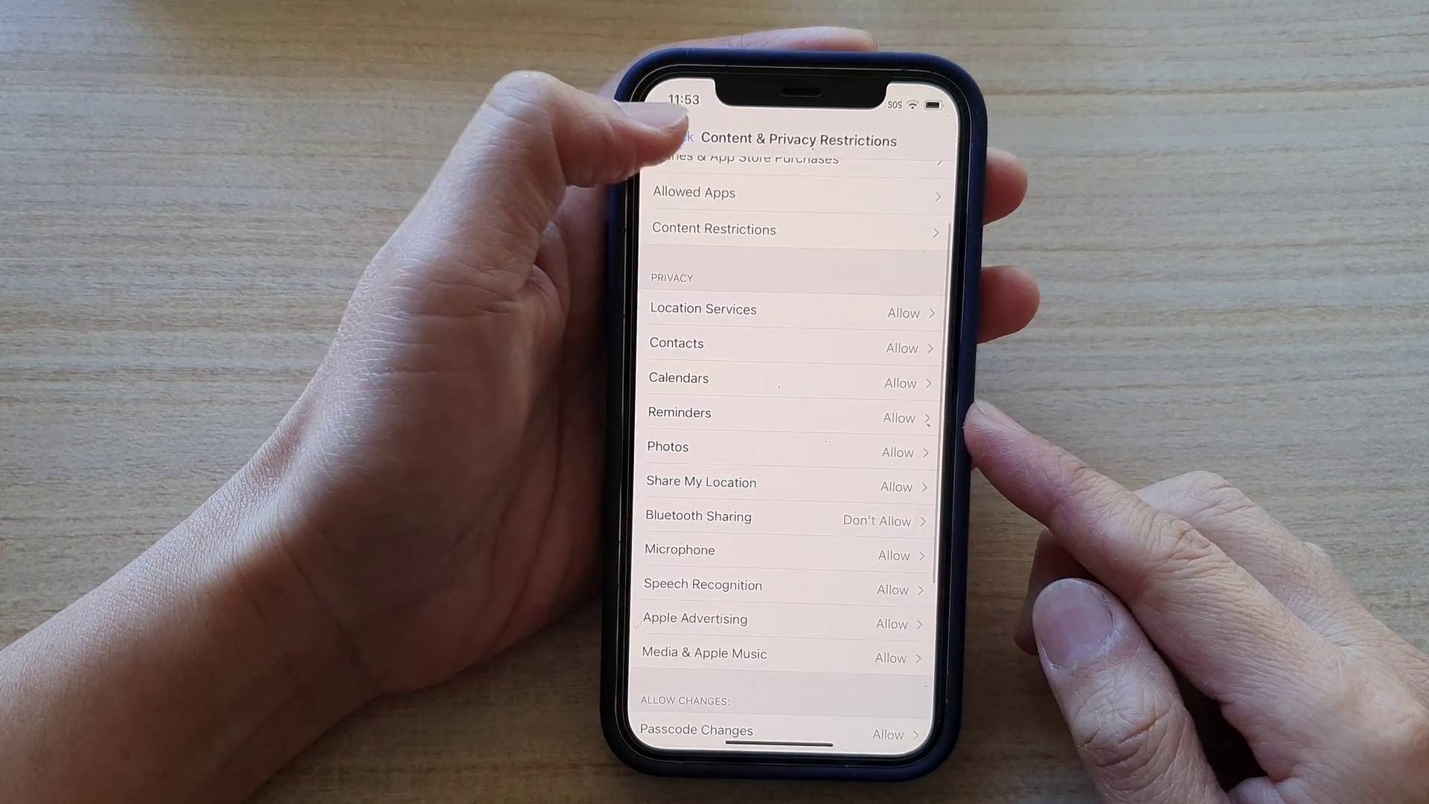
left_click(677, 136)
left_click(677, 134)
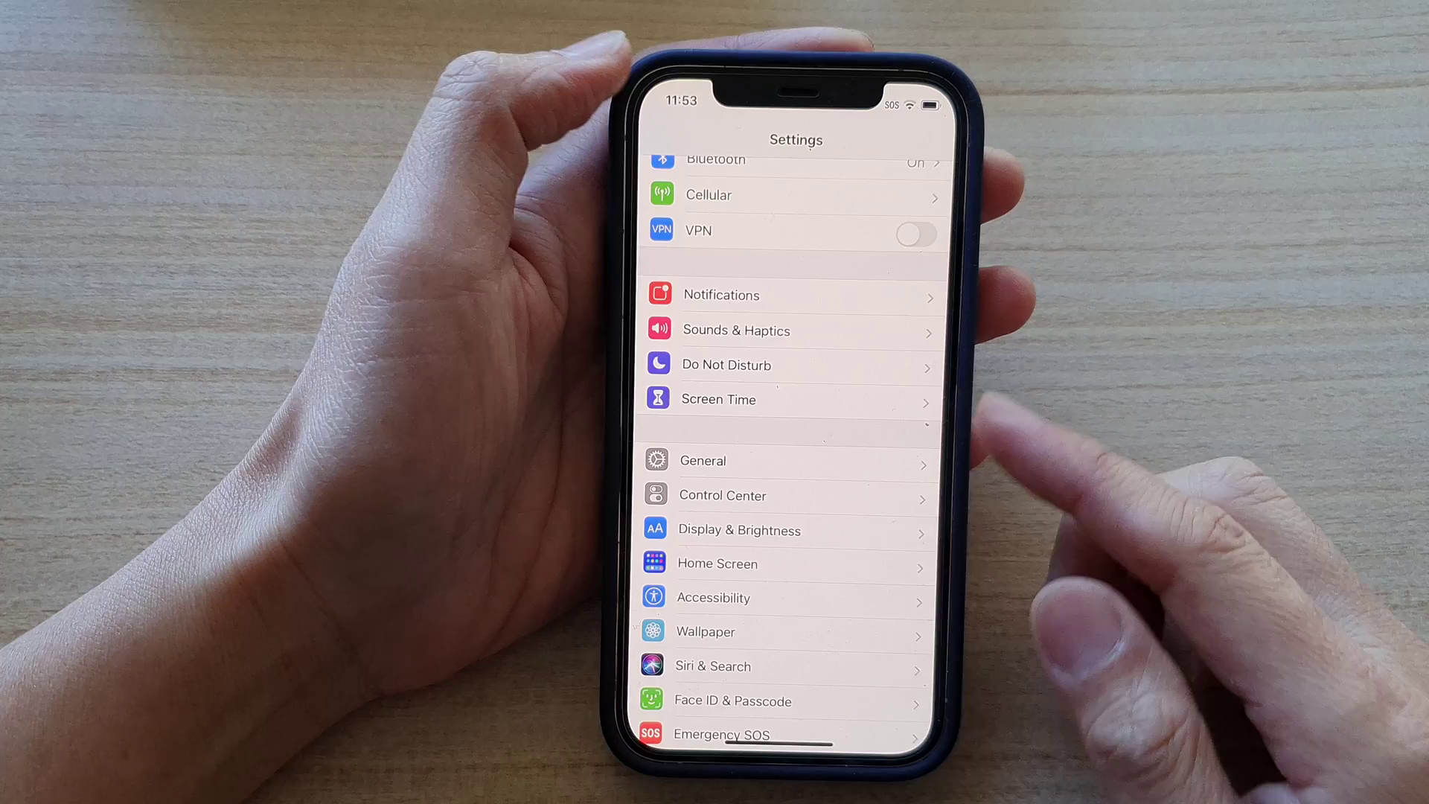
- From the home screen, go to Settings > Screen Time > Content & Privacy Restrictions > Bluetooth Sharing
left_click_drag(782, 742, 882, 524)
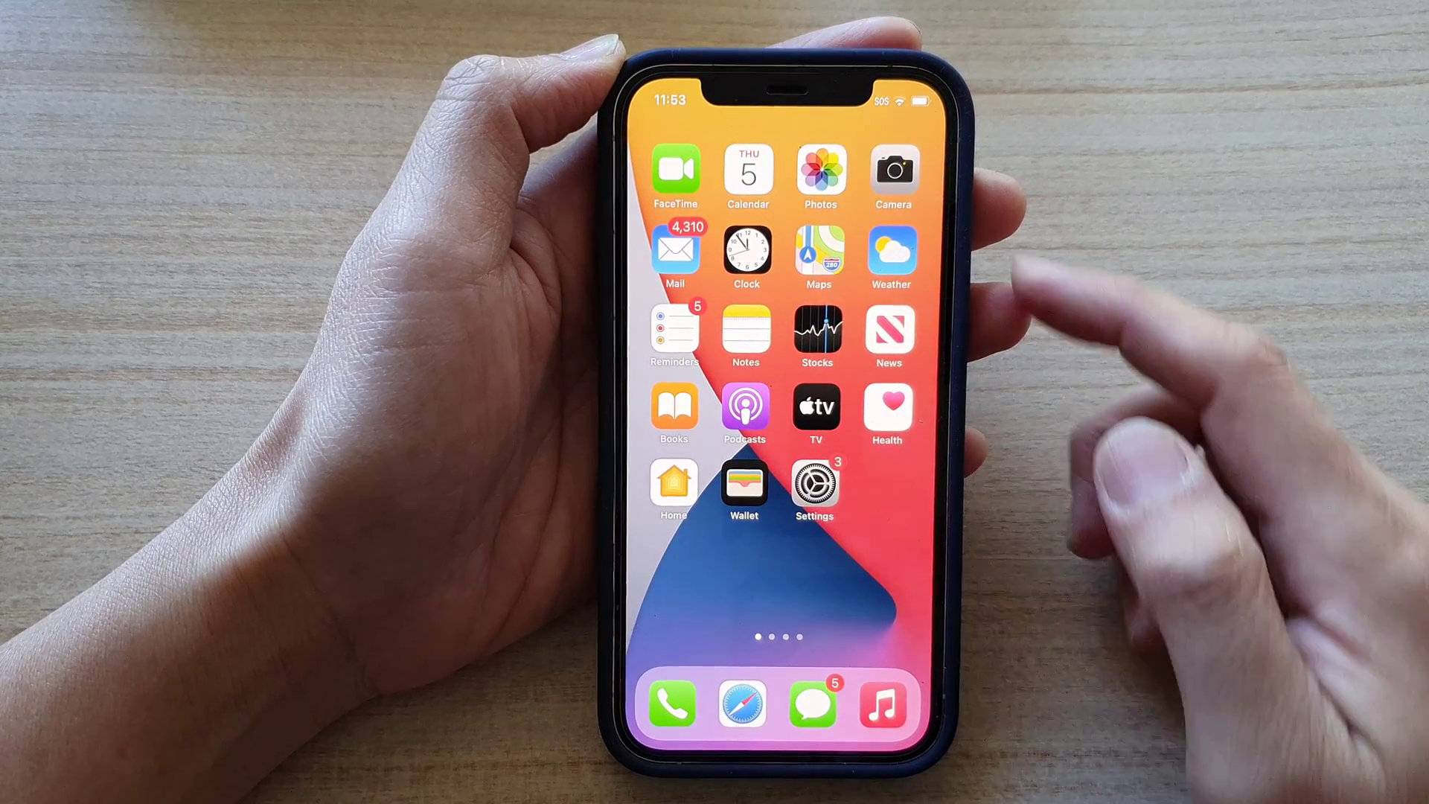
left_click(817, 486)
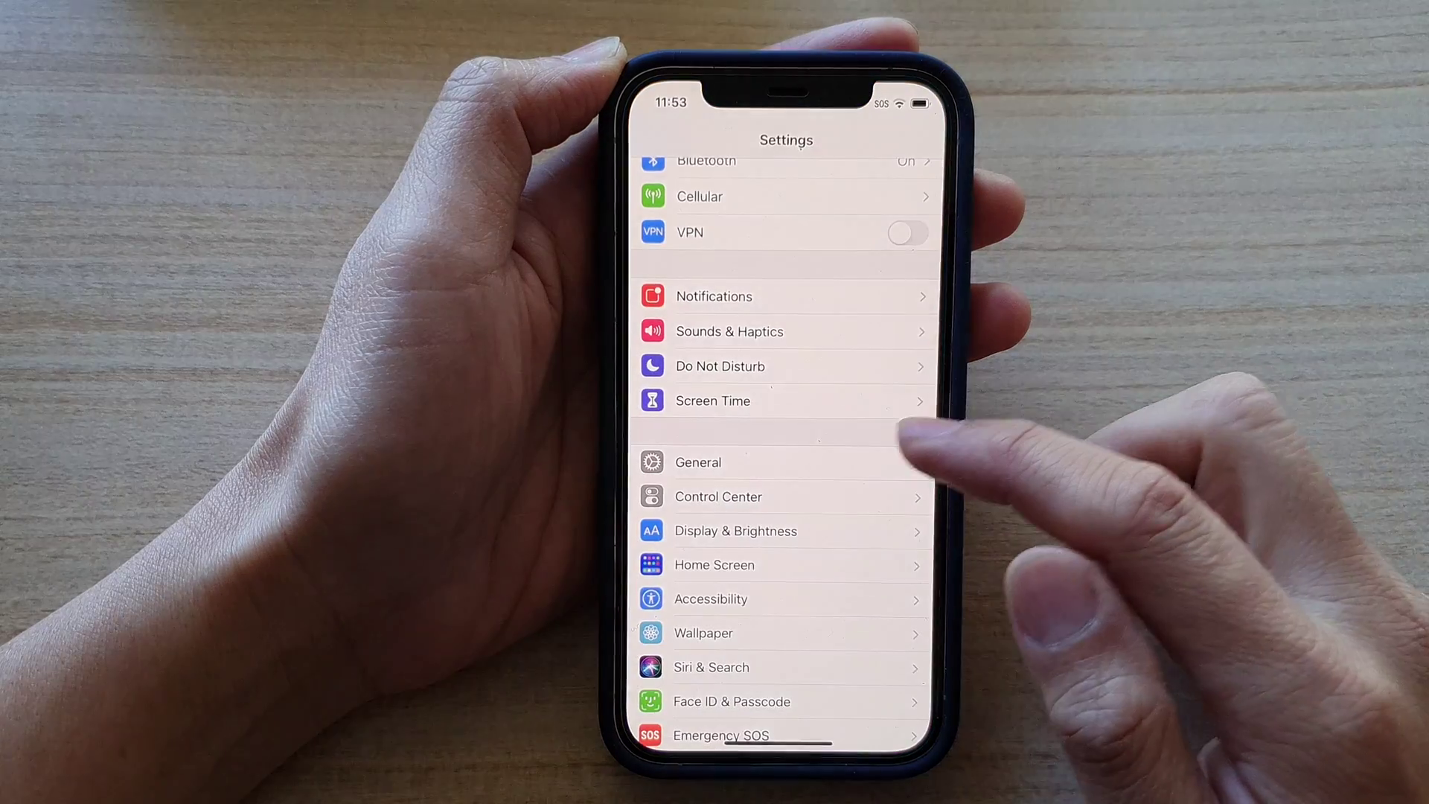
scroll(926, 543, "down", 5)
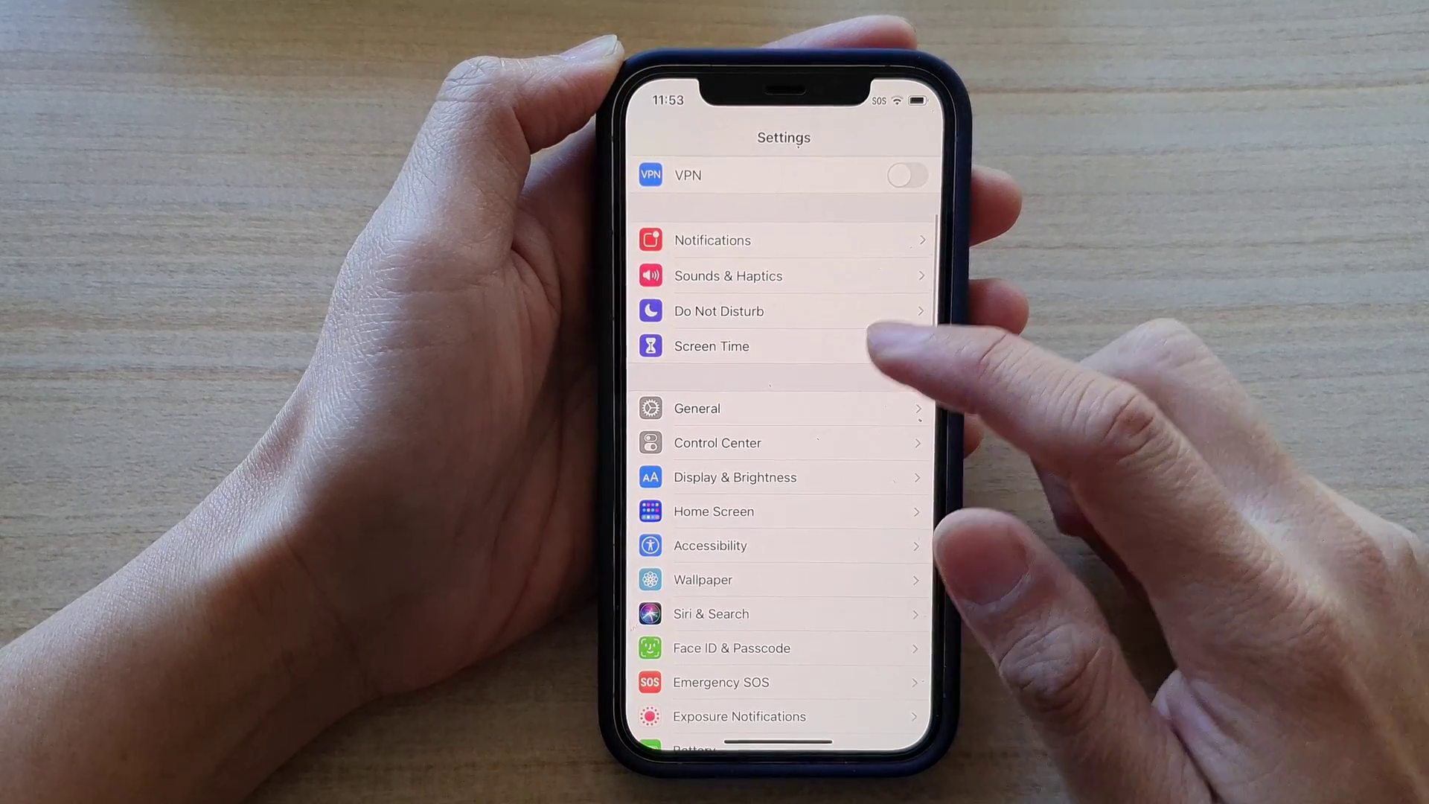
left_click(871, 348)
scroll(859, 536, "down", 3)
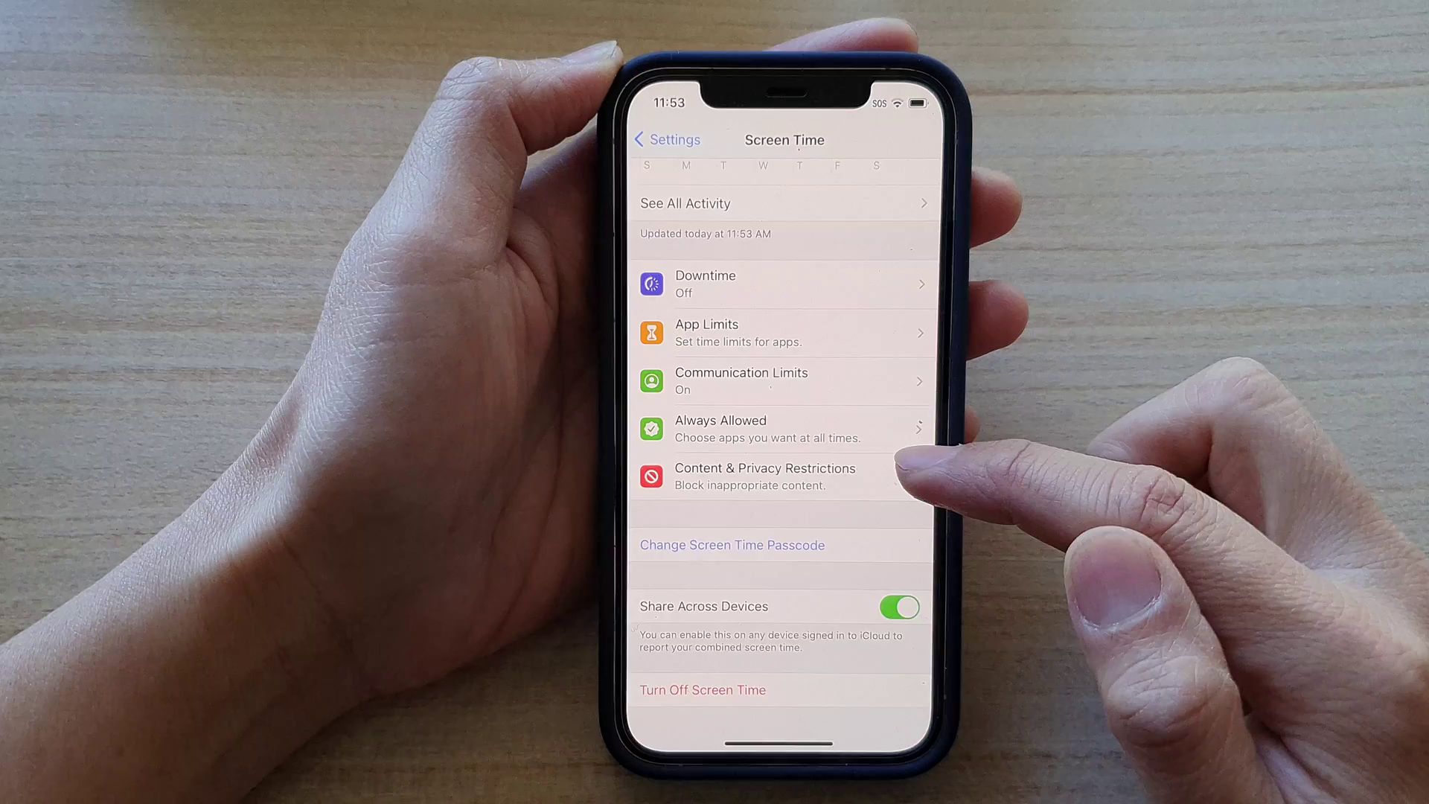
left_click(894, 473)
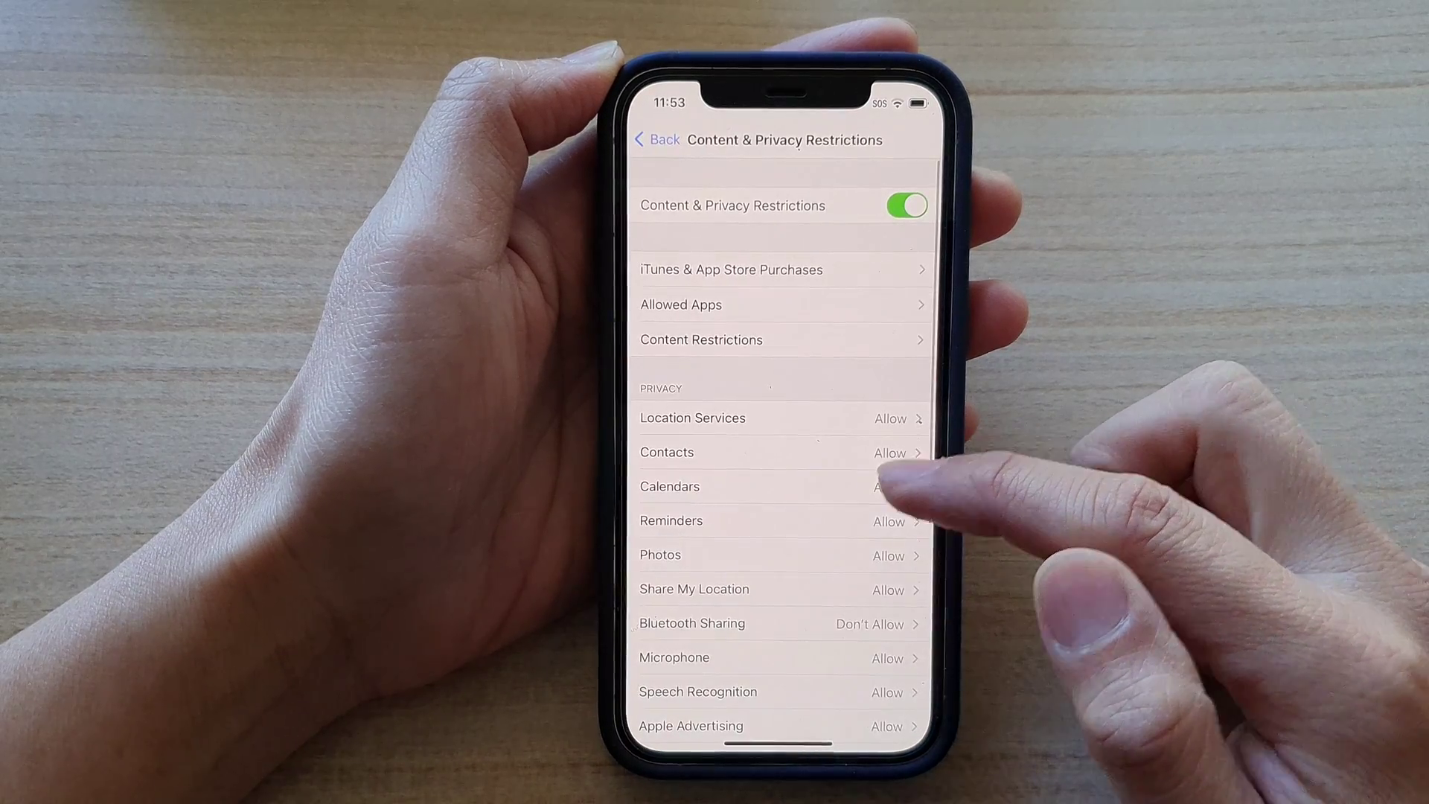
scroll(883, 481, "down", 3)
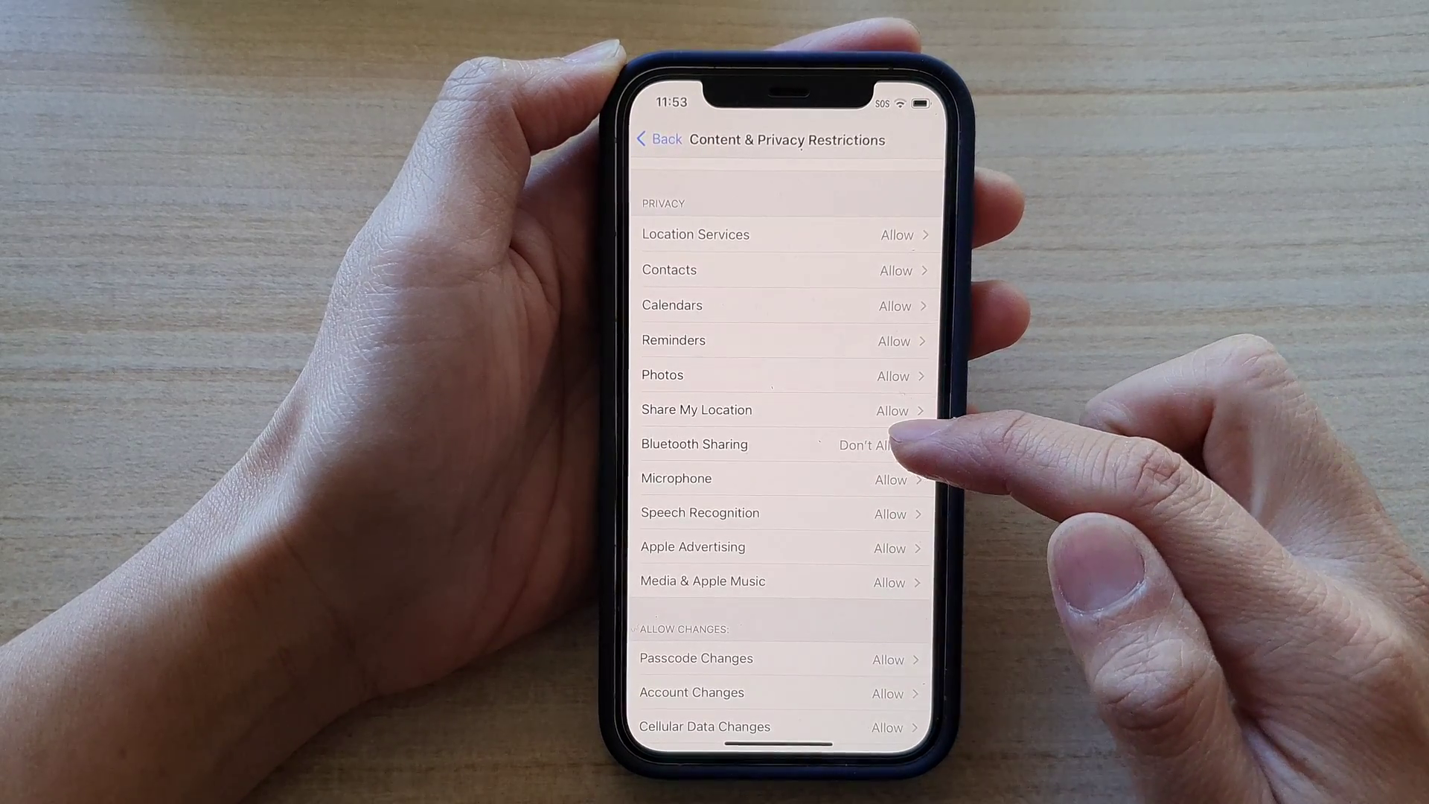
left_click(909, 442)
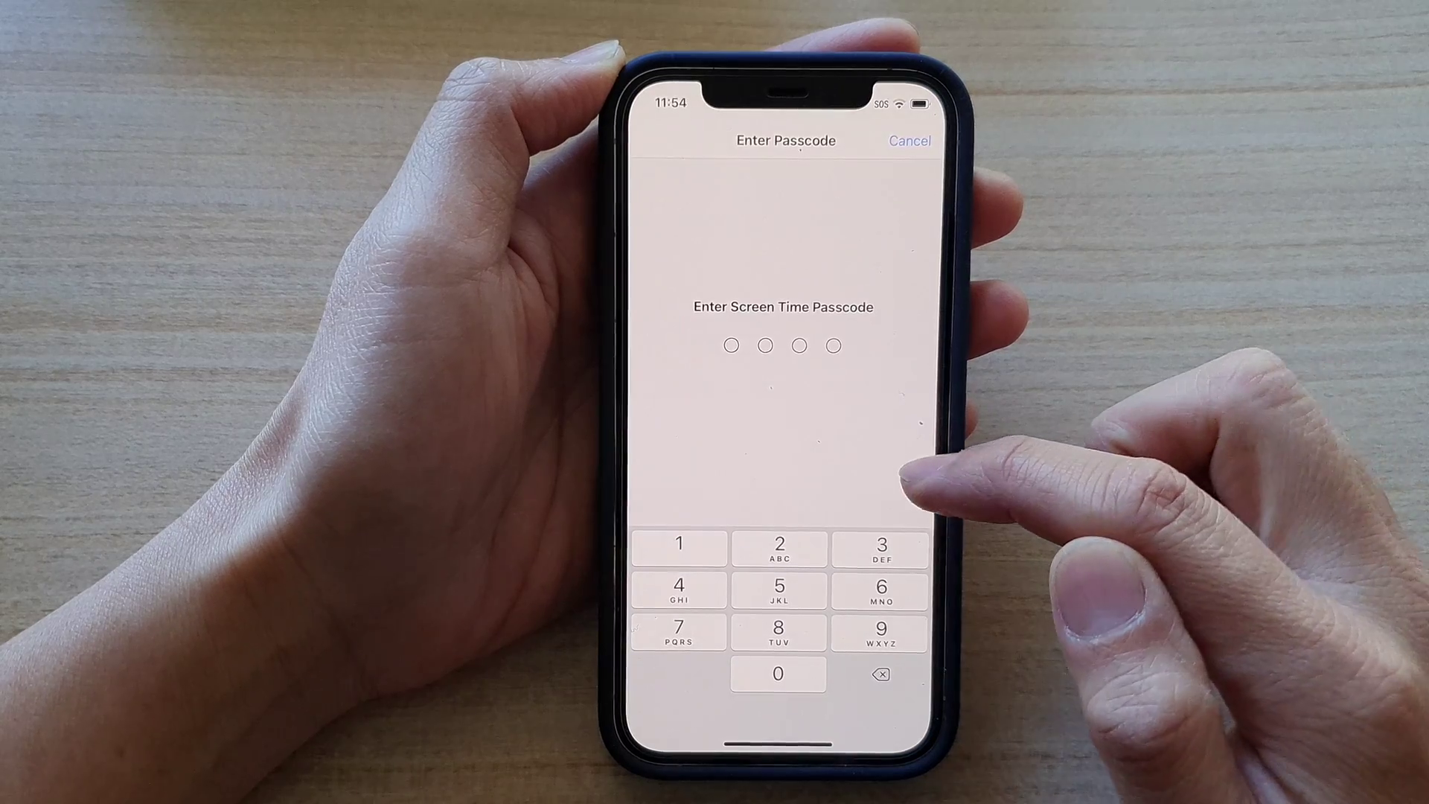
- Enter the Screen Time passcode to unlock the Bluetooth Sharing page
left_click(679, 586)
left_click(780, 547)
left_click(780, 547)
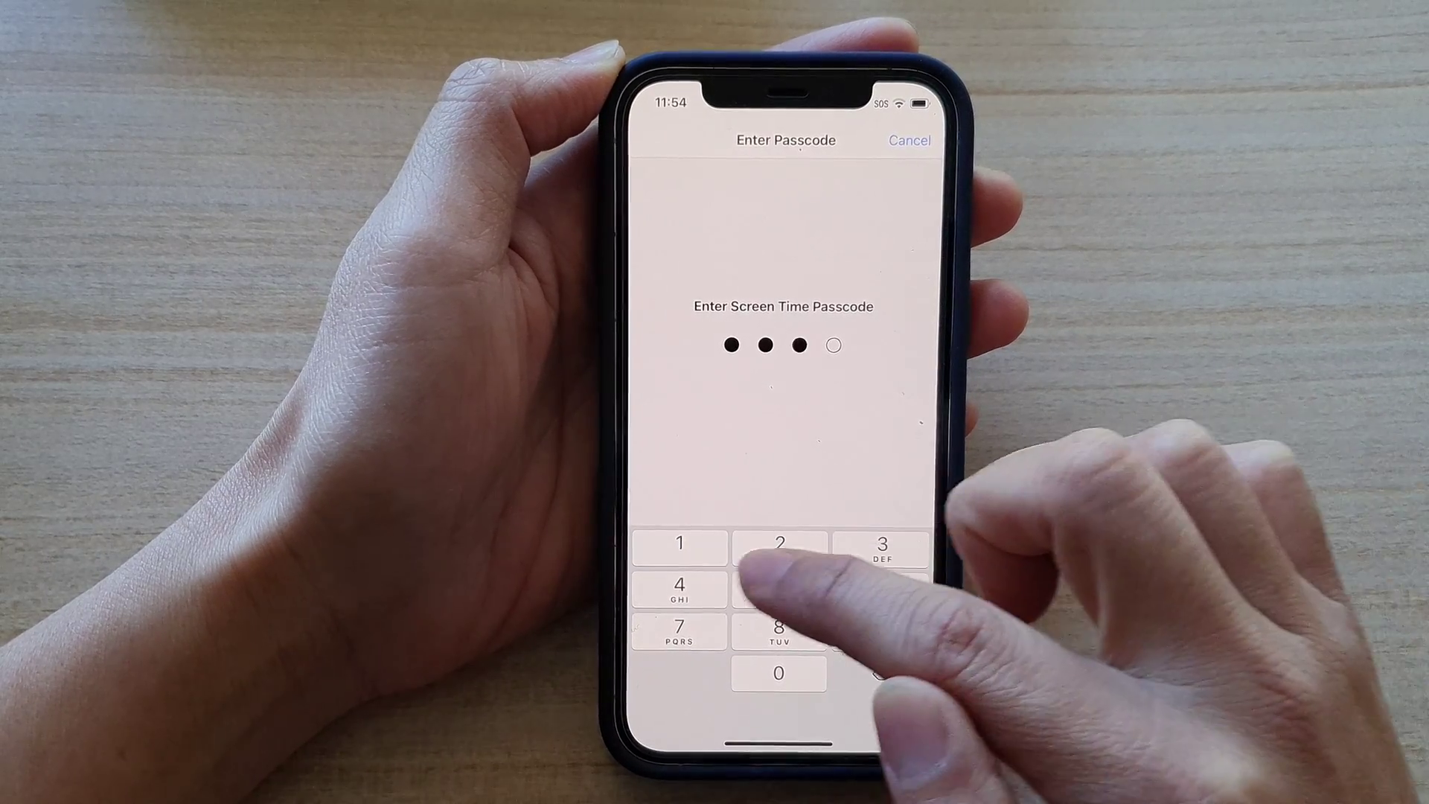
left_click(779, 589)
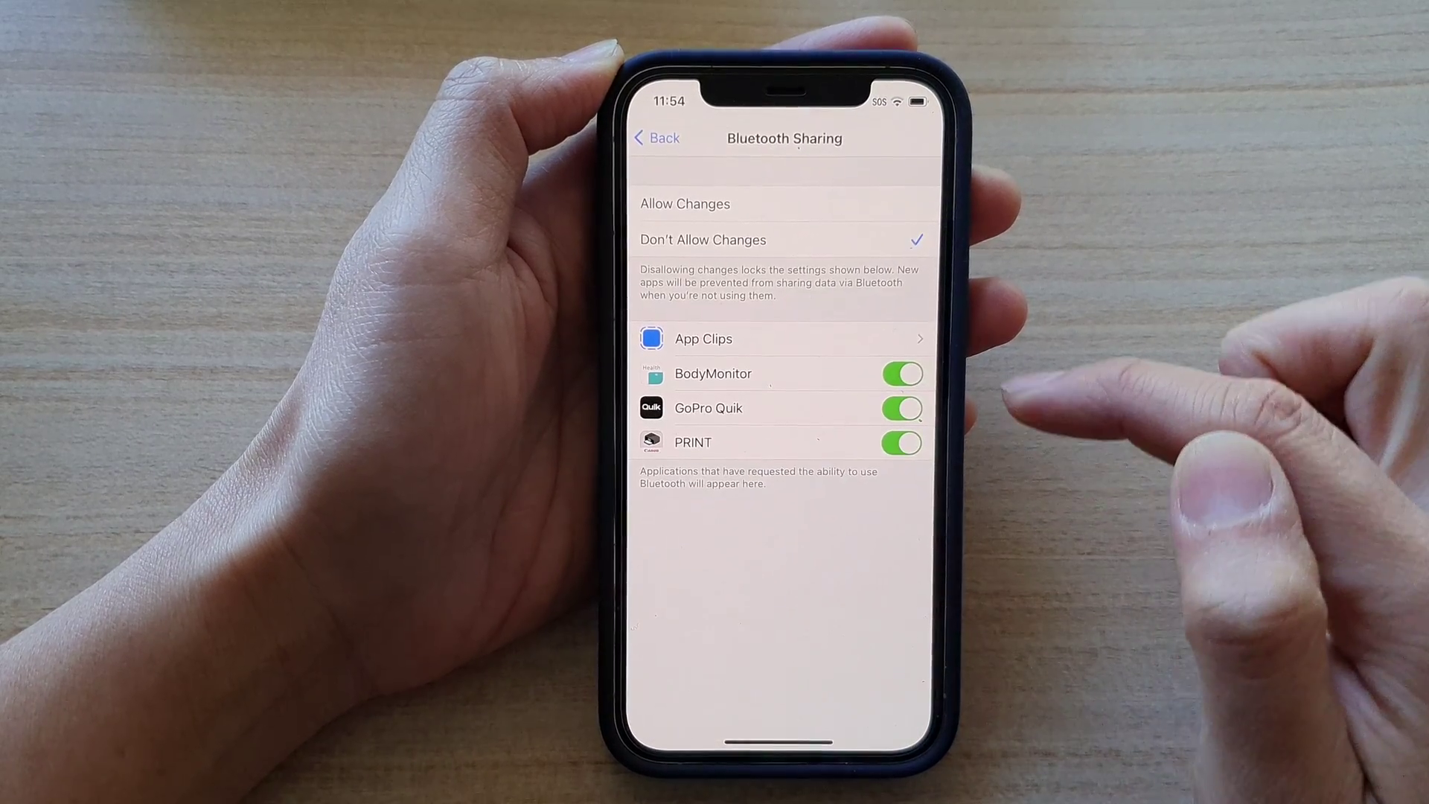
- Choose Allow Changes for Bluetooth Sharing, keeping BodyMonitor, GoPro Quik and PRINT switched on
left_click(883, 202)
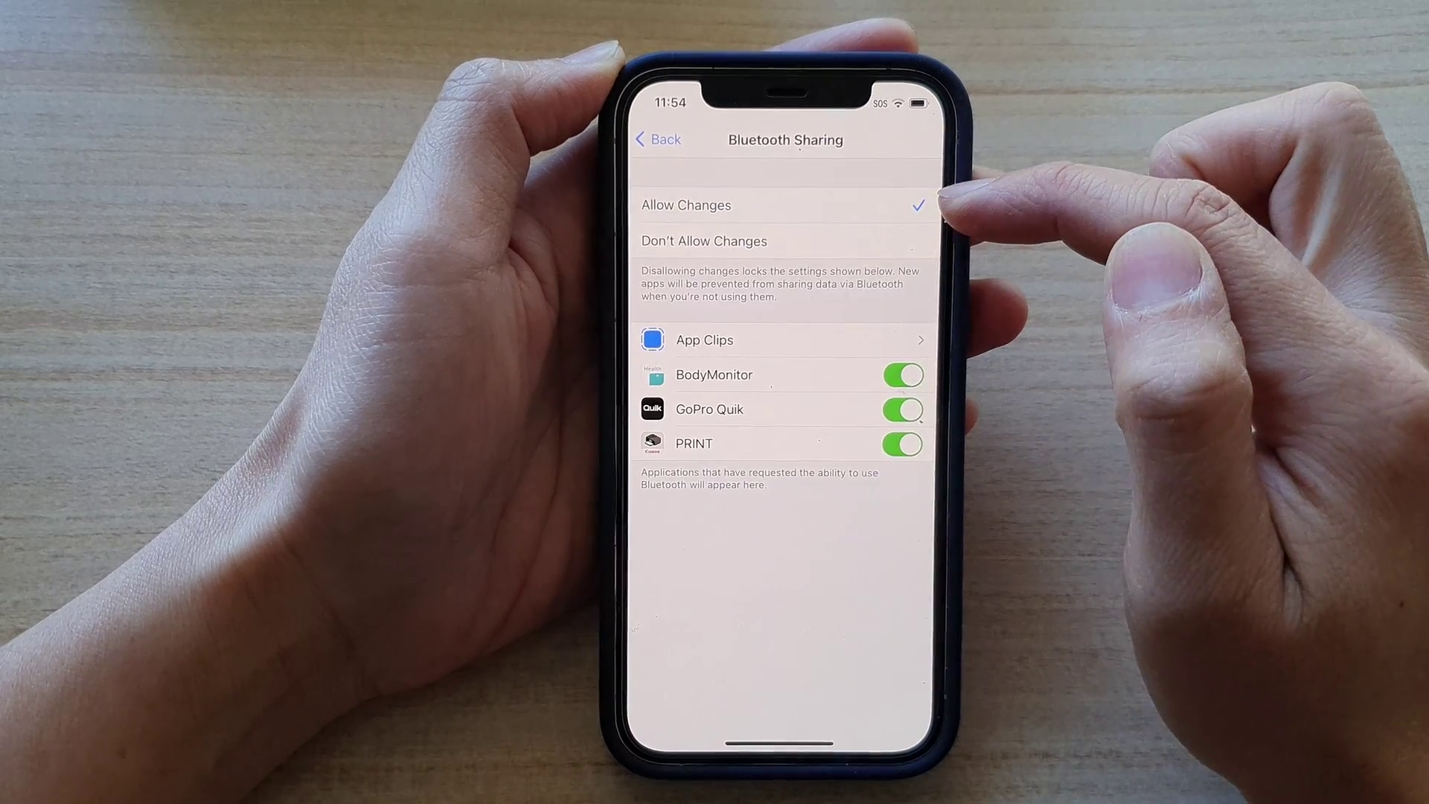
left_click(910, 241)
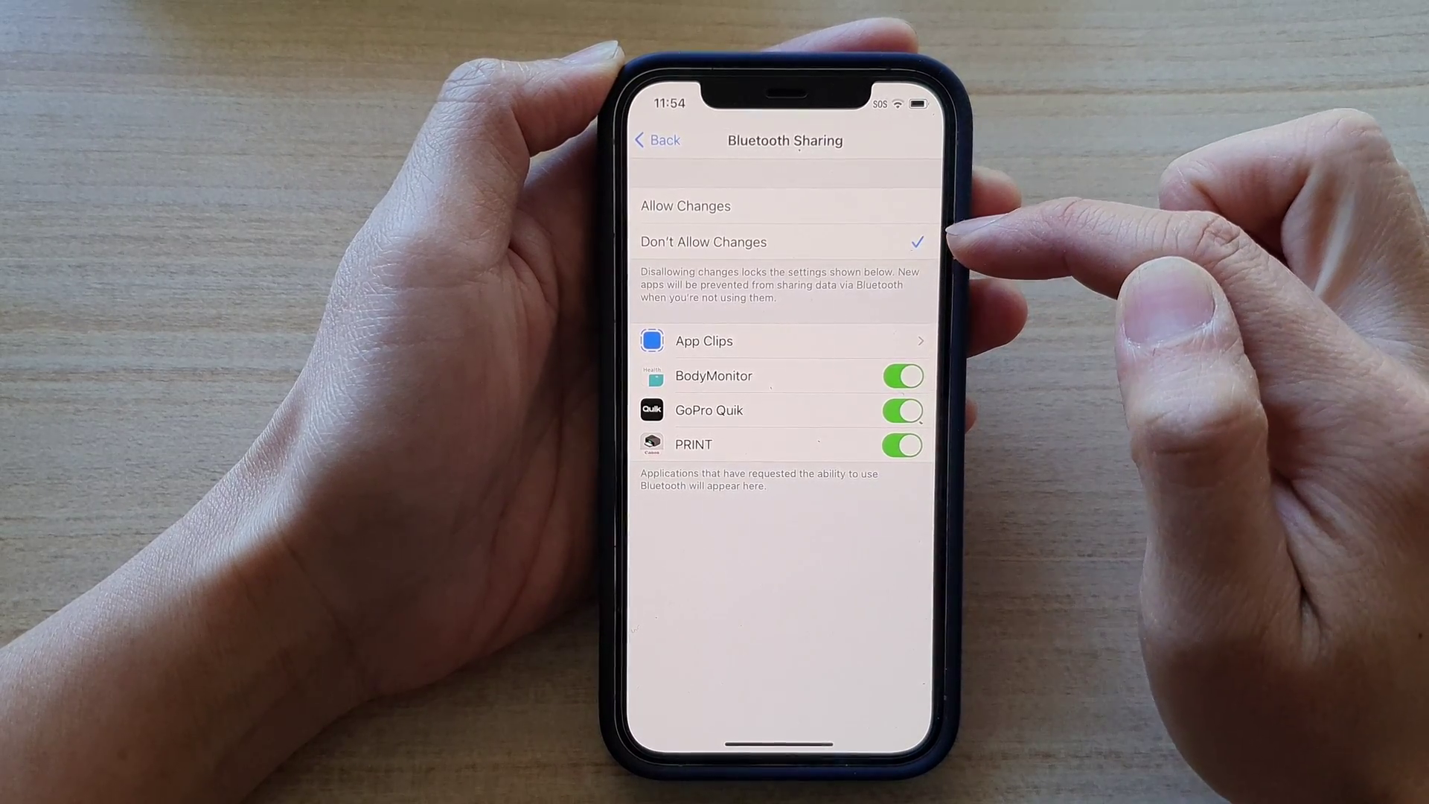
left_click(916, 204)
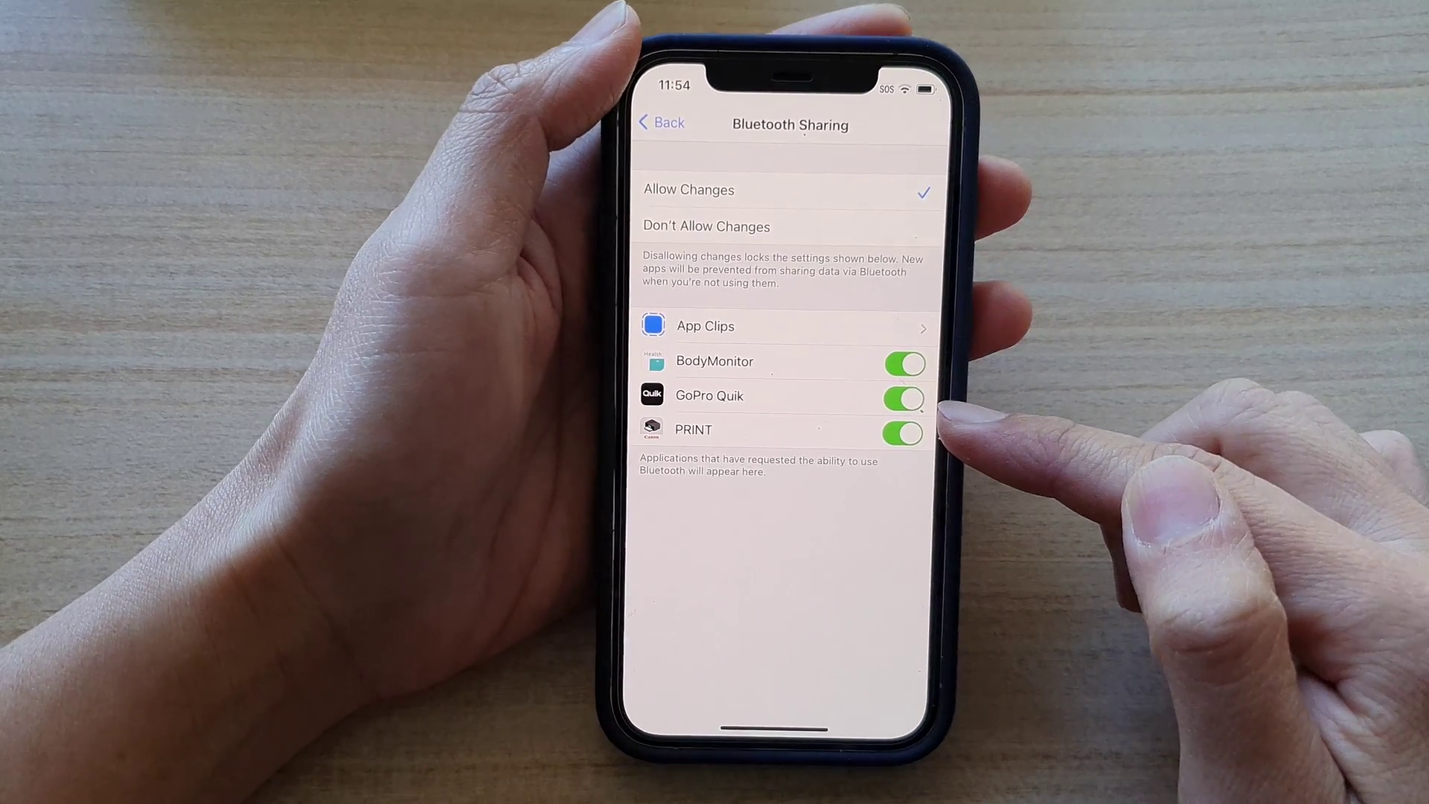
- Return to Content & Privacy Restrictions, then exit Settings to the home screen
left_click(658, 123)
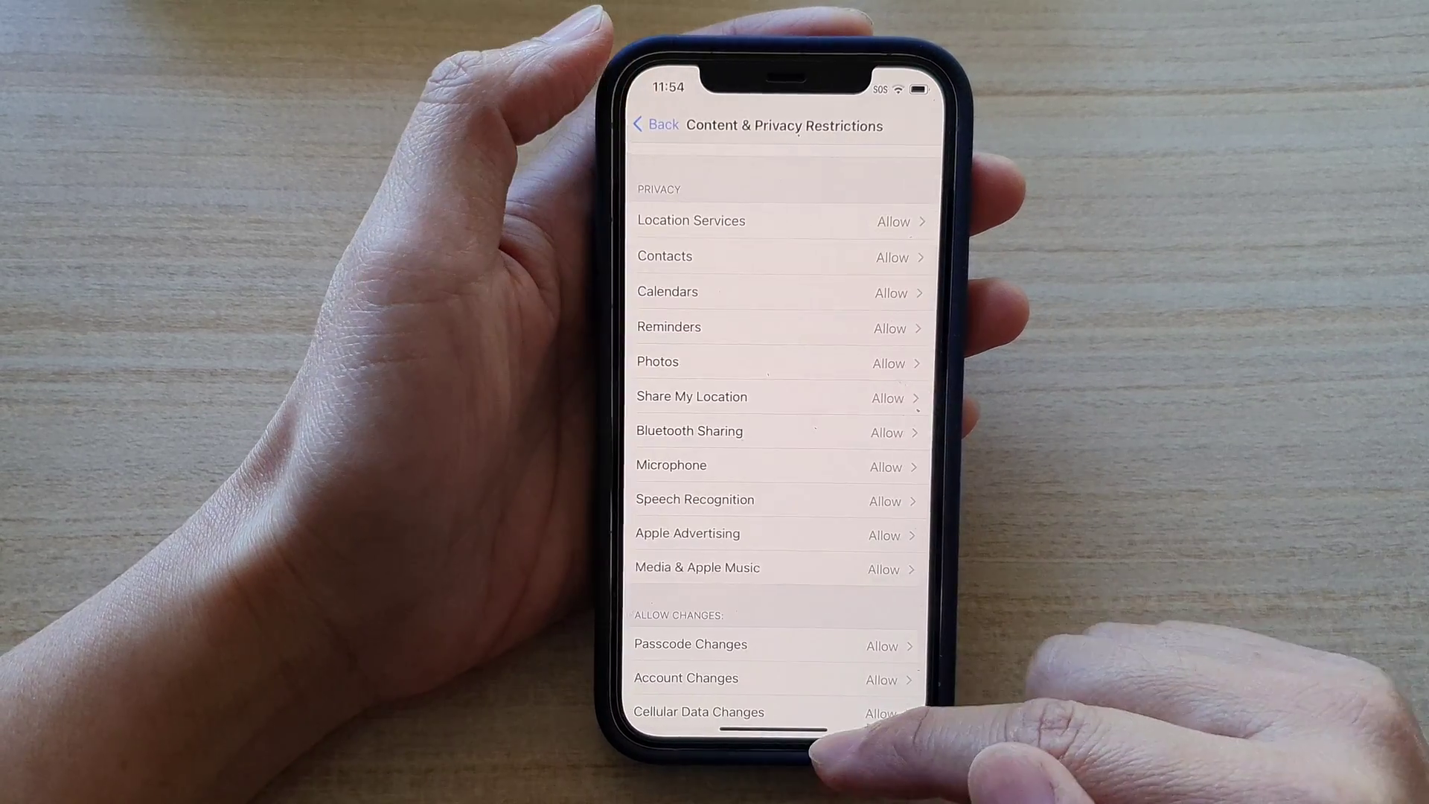
left_click_drag(782, 725, 782, 502)
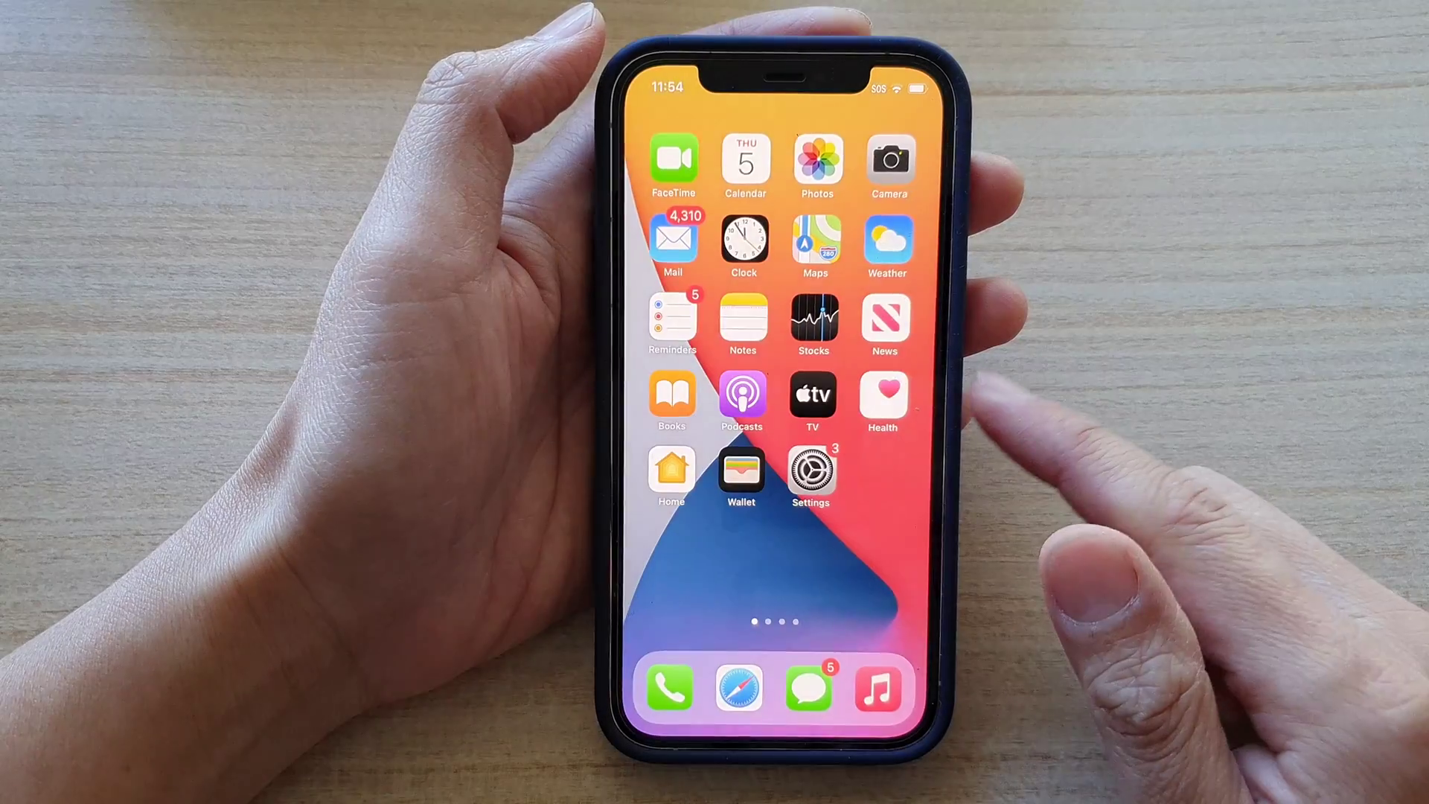